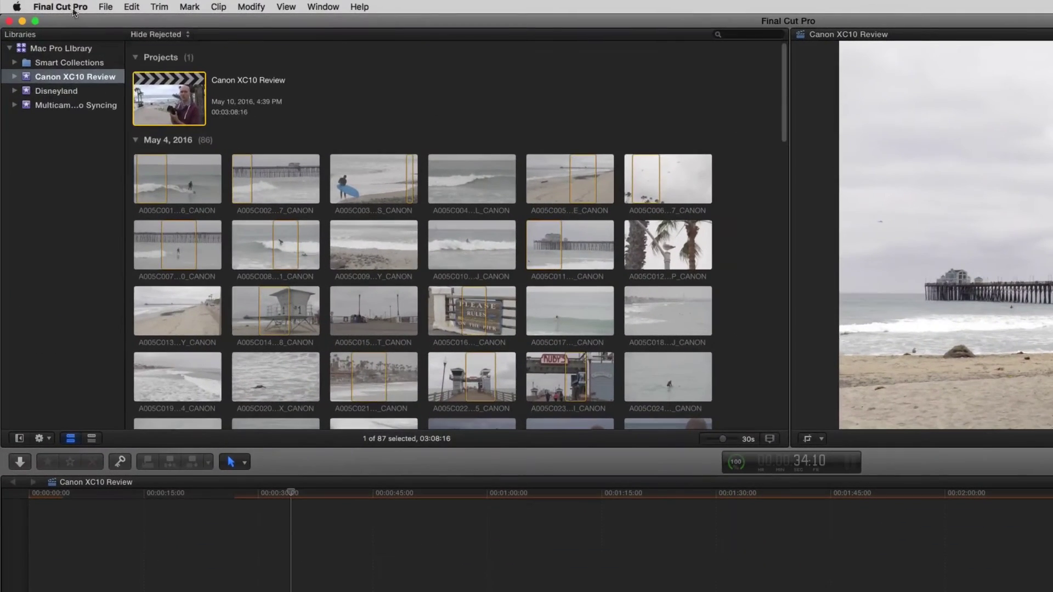
- Open the Command Editor via Final Cut Pro > Commands > Customize (⌥⌘K)
left_click(49, 5)
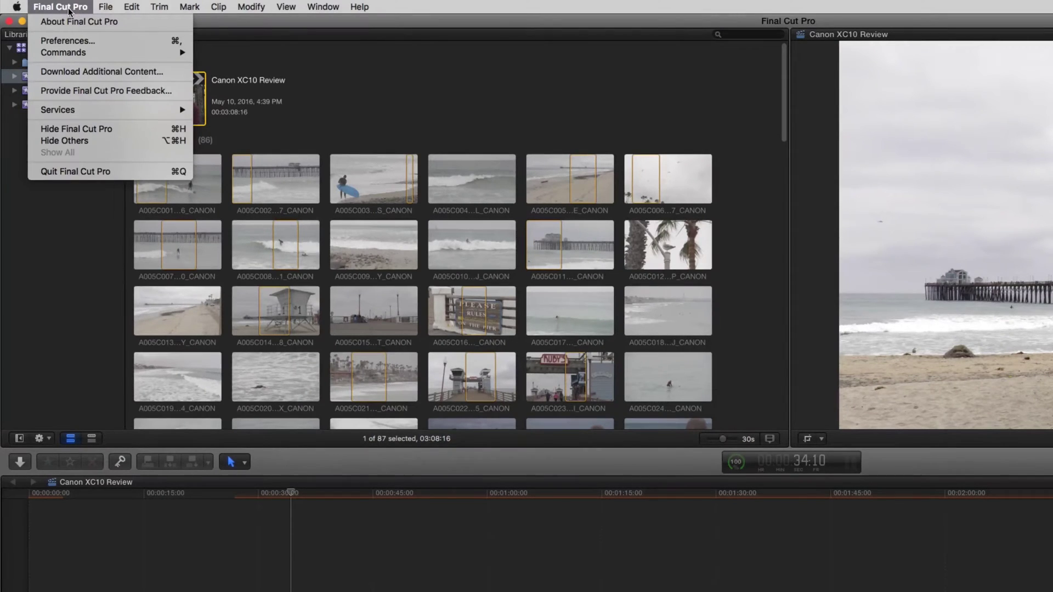
mouse_move(83, 50)
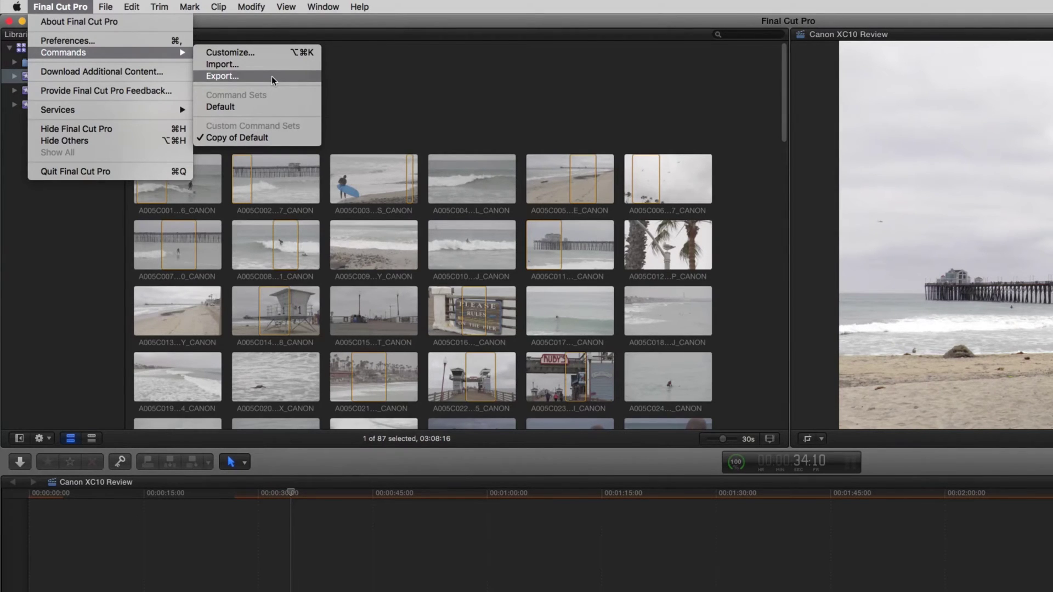
left_click(271, 54)
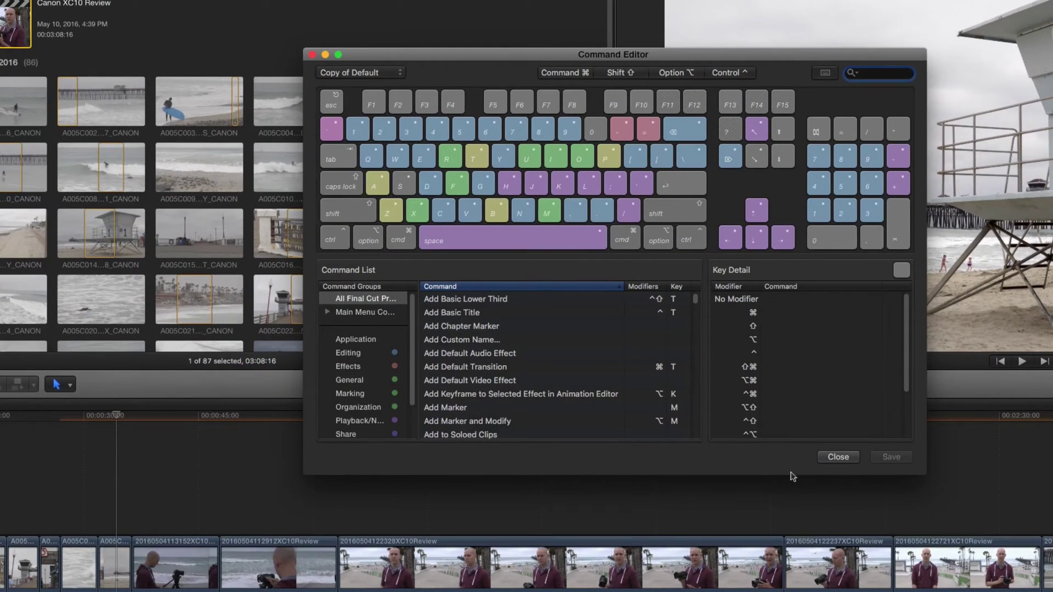
- Make the Command Editor taller and wider, then scroll its command list down and back up
left_click_drag(859, 475, 859, 532)
left_click_drag(303, 235, 104, 234)
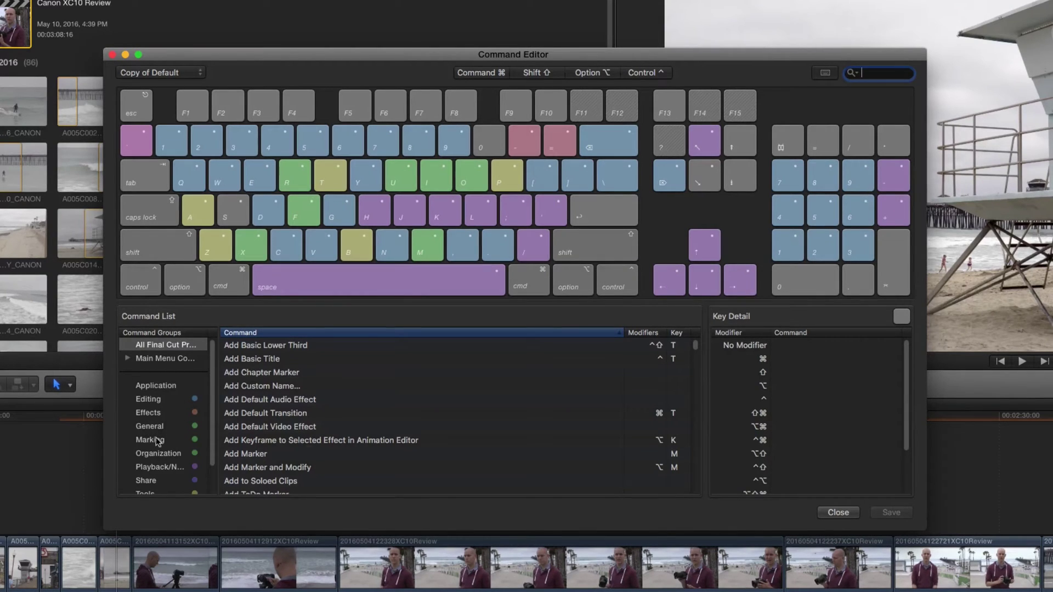
scroll(170, 451, "down", 3)
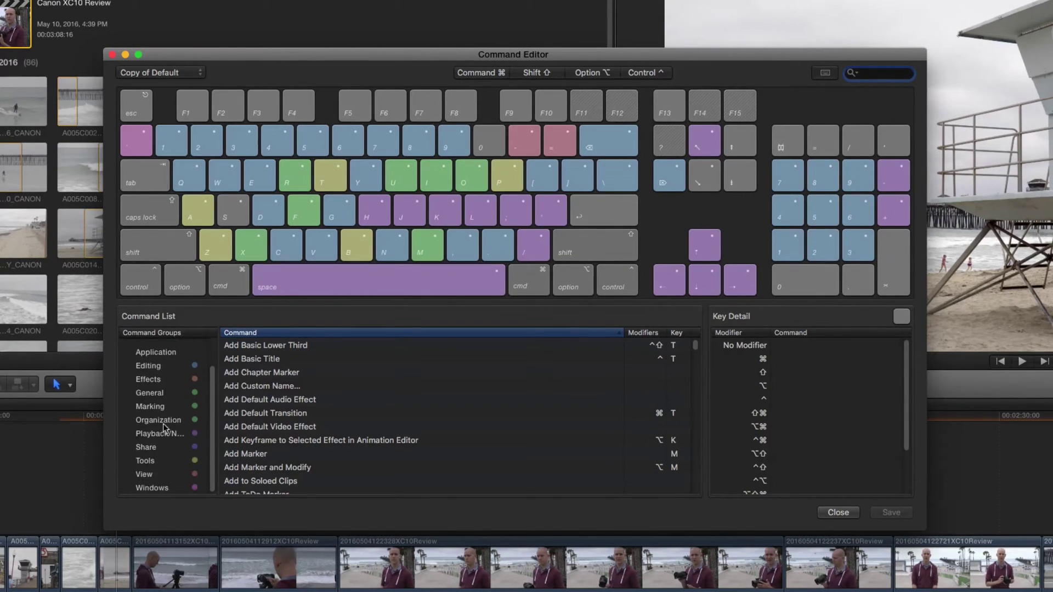
scroll(166, 429, "up", 3)
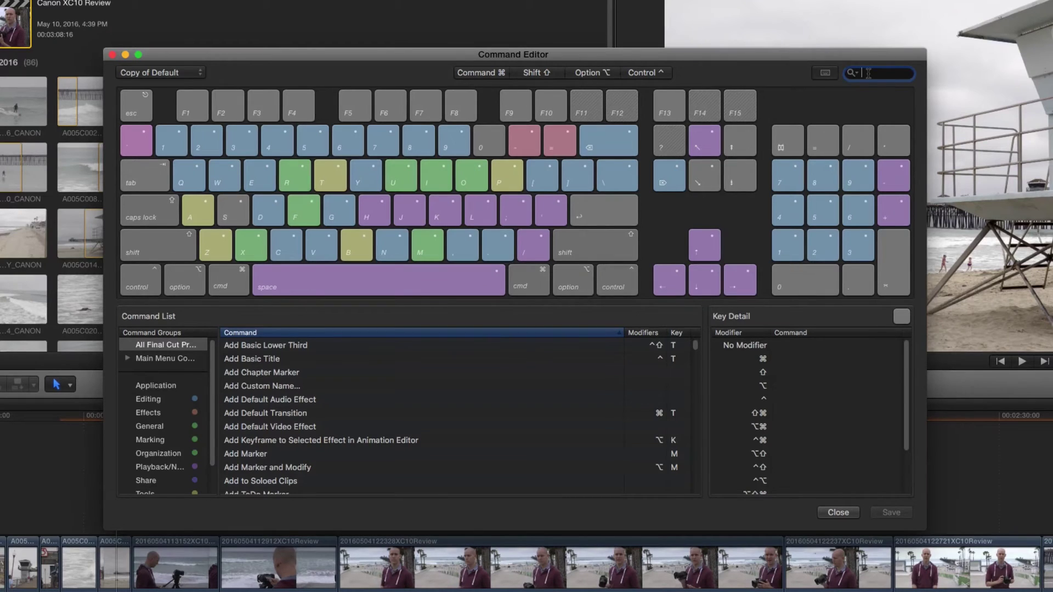
type("blade")
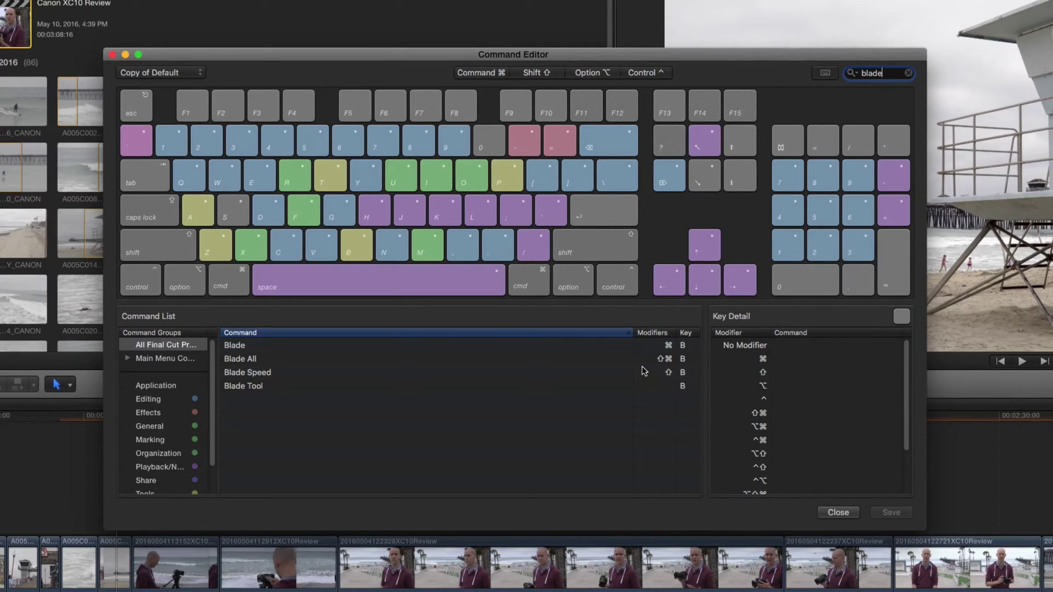
left_click(909, 73)
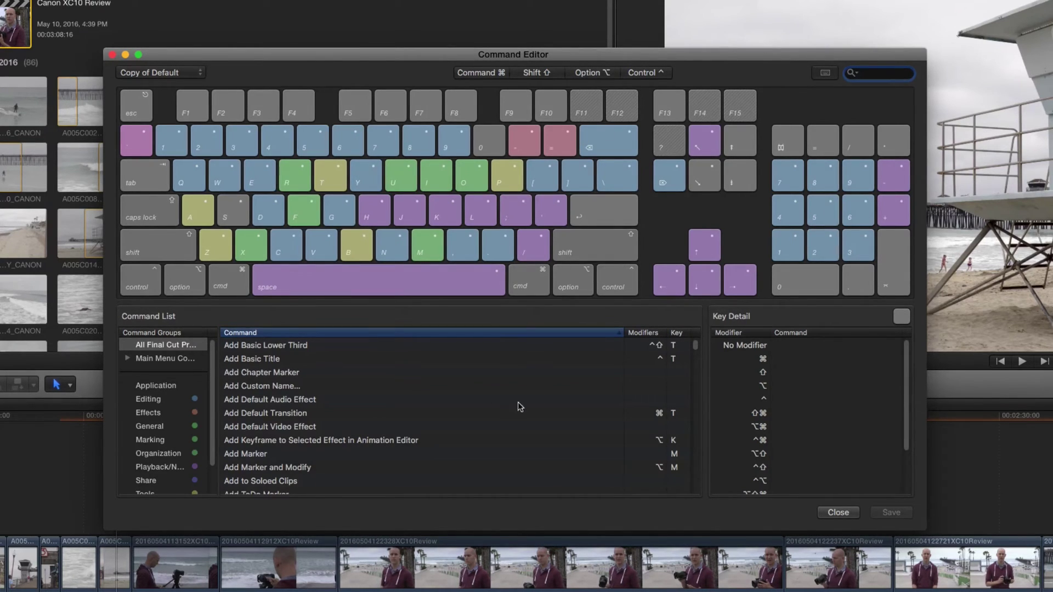
scroll(526, 406, "down", 15)
scroll(527, 406, "down", 10)
scroll(526, 406, "up", 15)
scroll(526, 405, "up", 5)
- Inspect the space bar, F, Q, S and P key assignments, then show the Command-key shortcut map
left_click(755, 360)
left_click(437, 280)
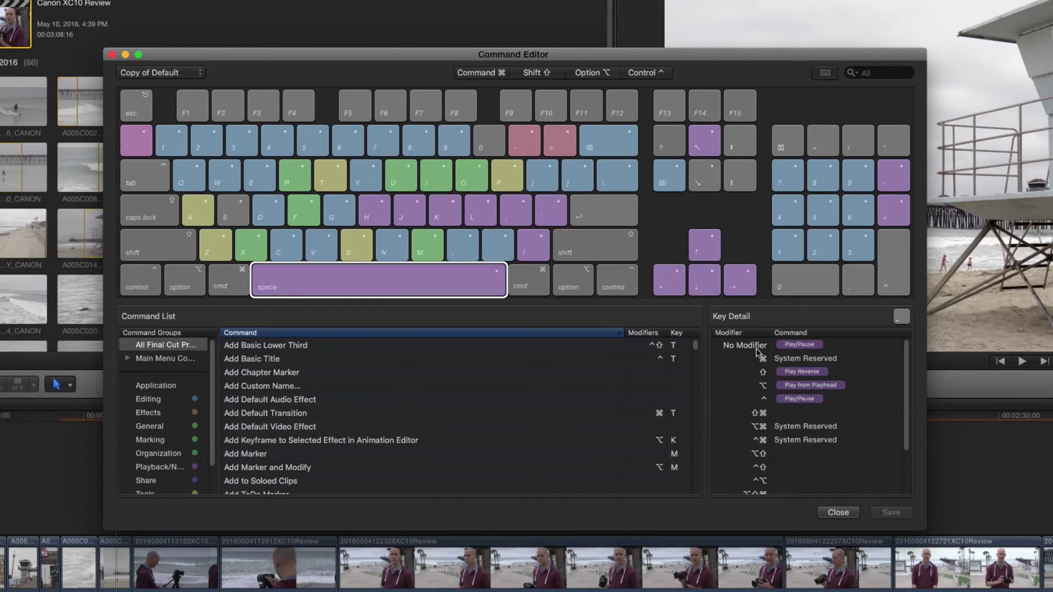
left_click(294, 227)
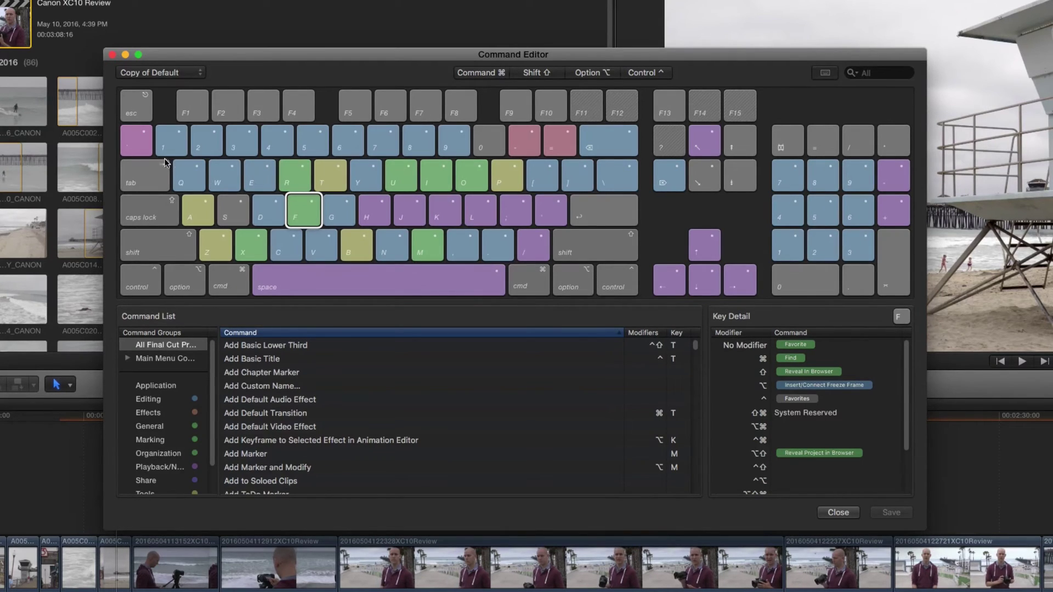
left_click(186, 170)
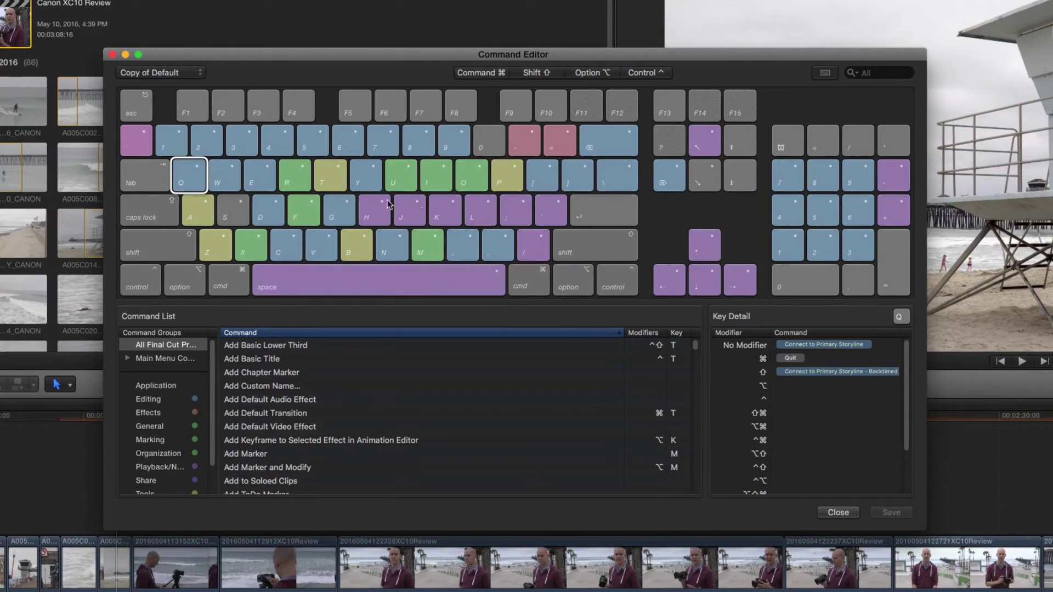
left_click(242, 210)
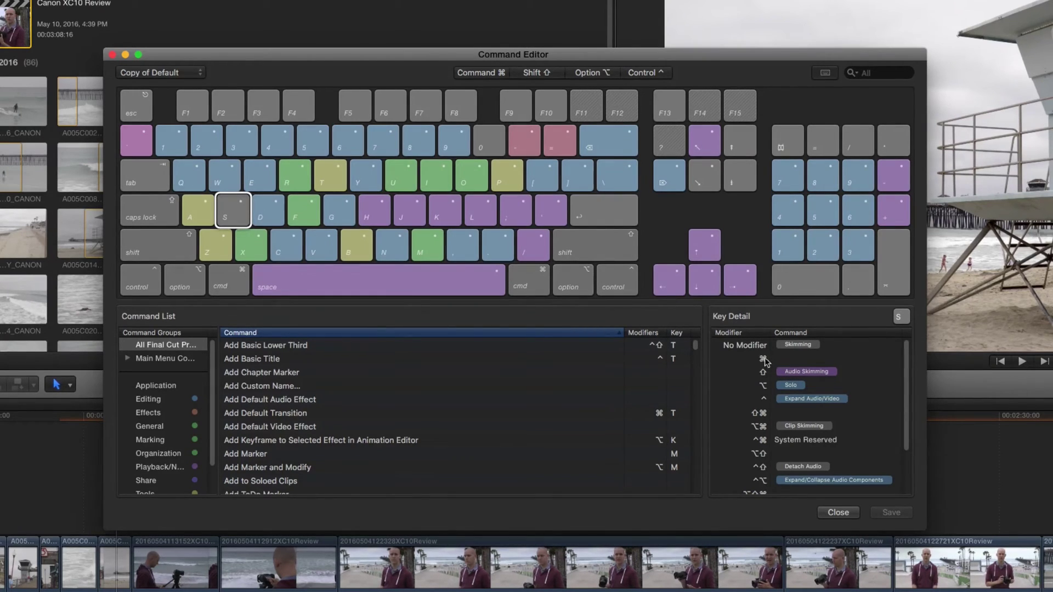
left_click(514, 177)
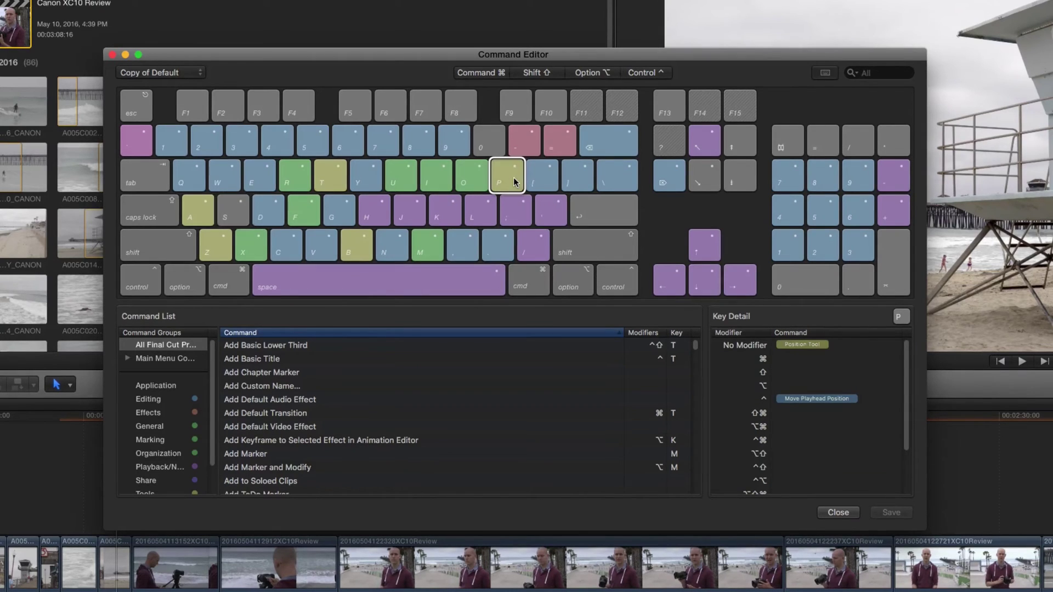
left_click(508, 74)
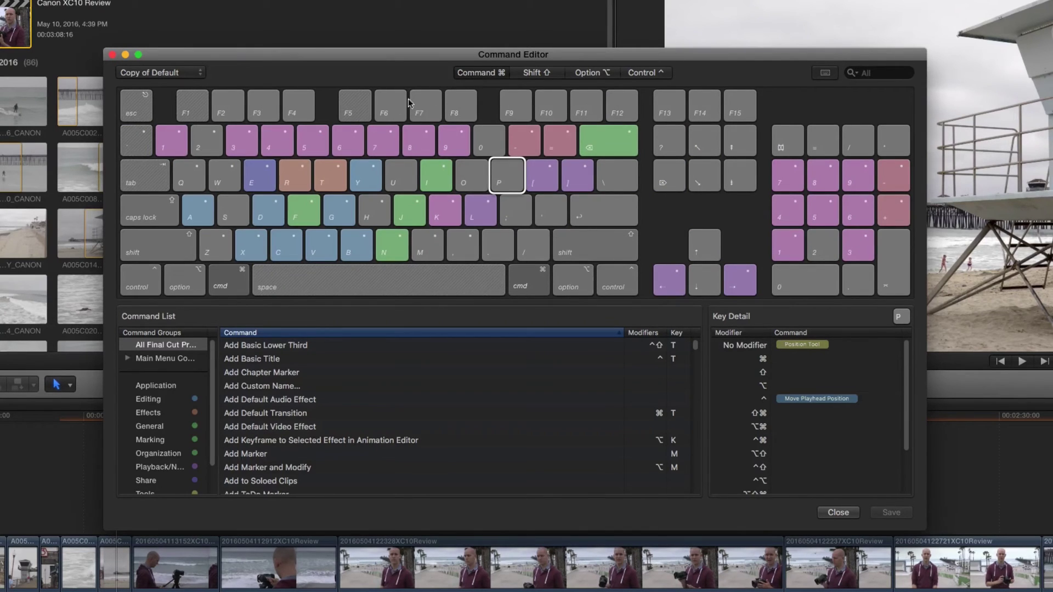
- View Key Detail for D, C, N, I and L, ending on L's Play Forward and Loop Playback
left_click(269, 213)
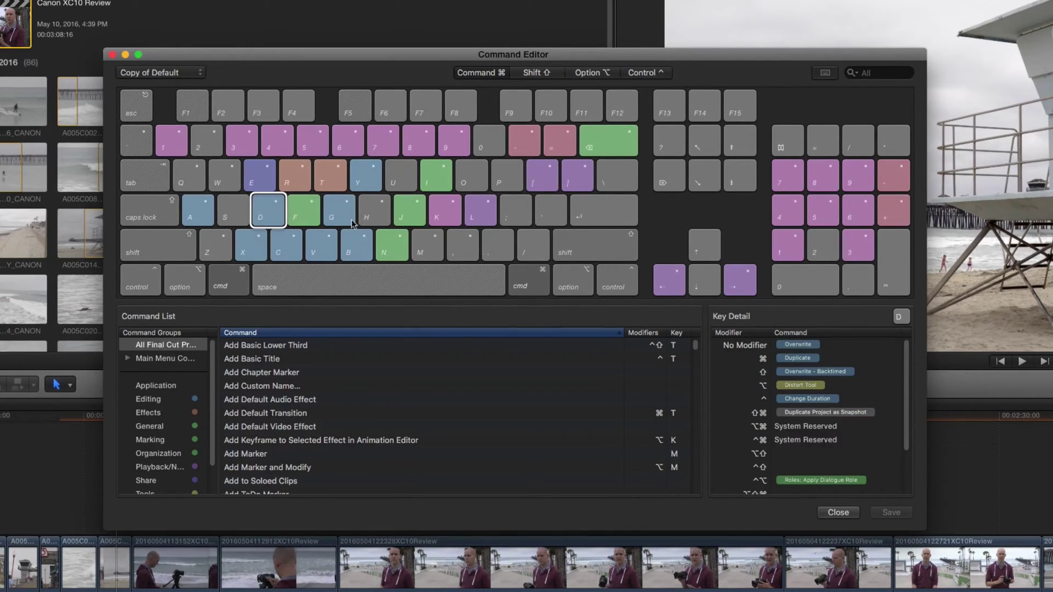
left_click(283, 245)
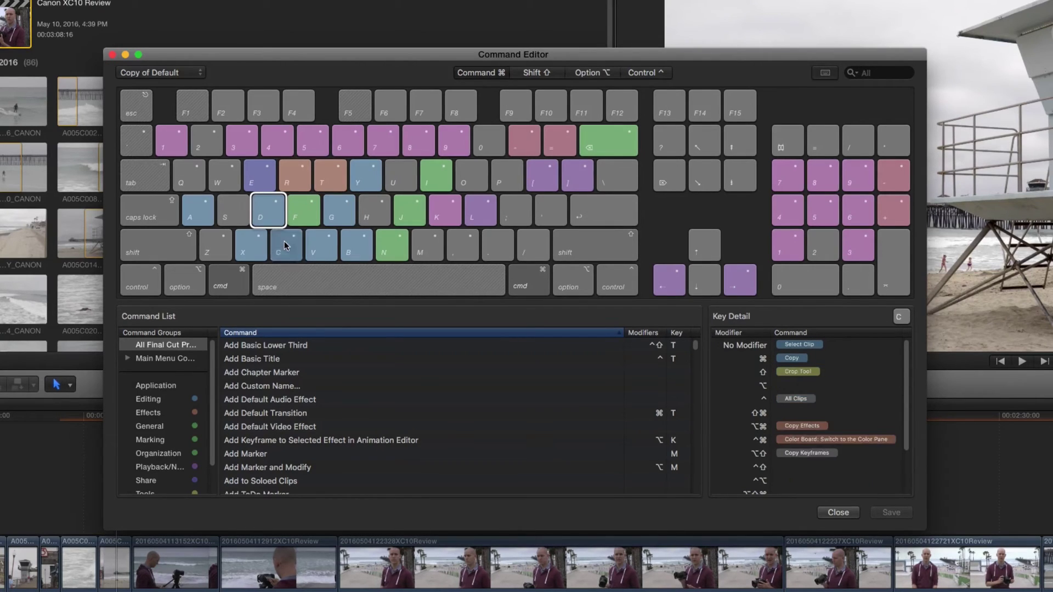
left_click(396, 244)
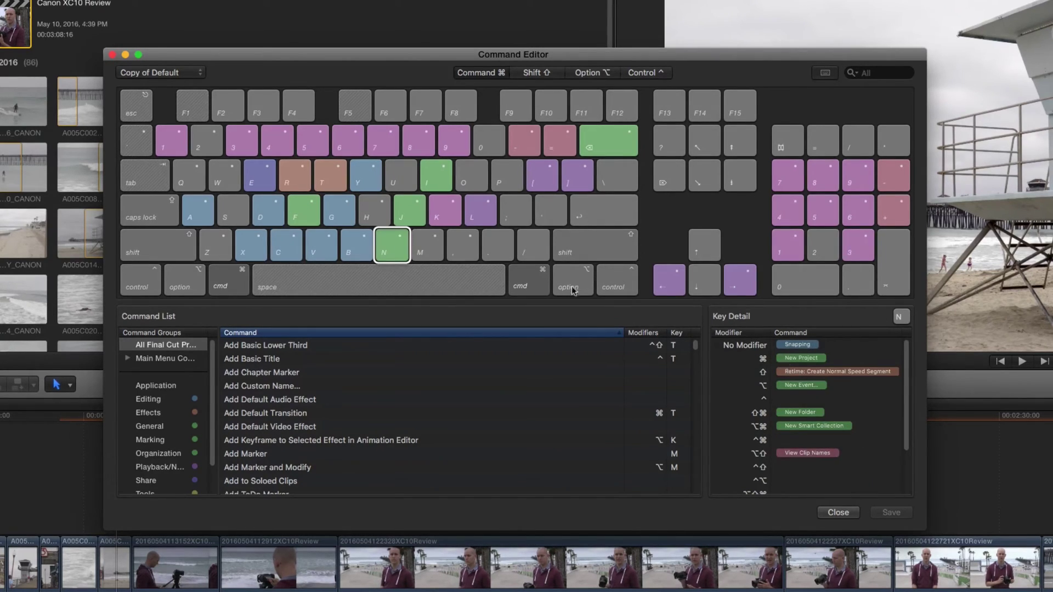
left_click(440, 186)
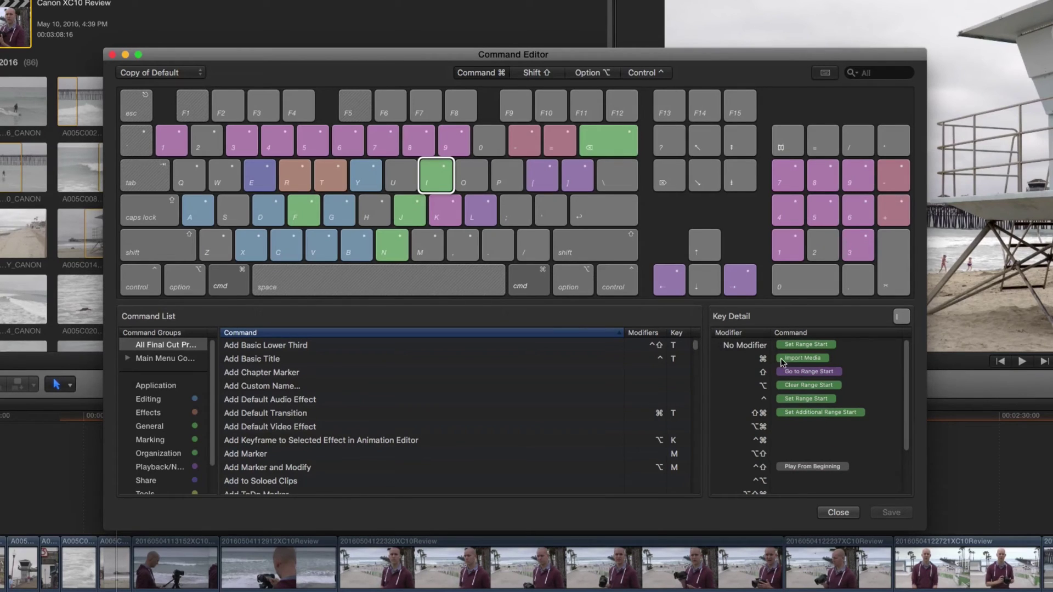
left_click(485, 221)
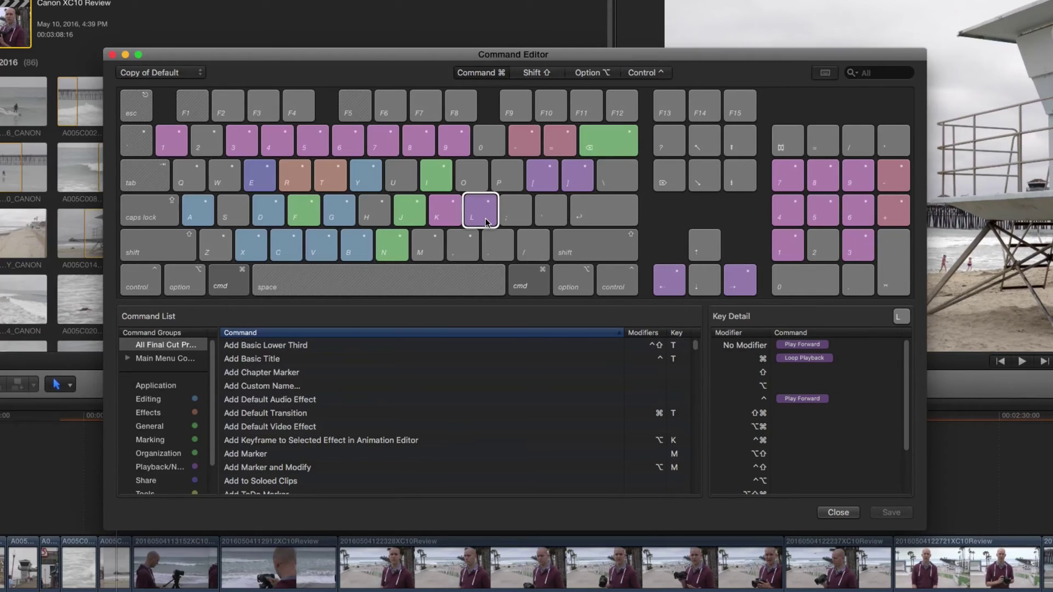
- Return to unmodified shortcuts, check the A, B, T, Z and P keys, and reposition the window
left_click(491, 72)
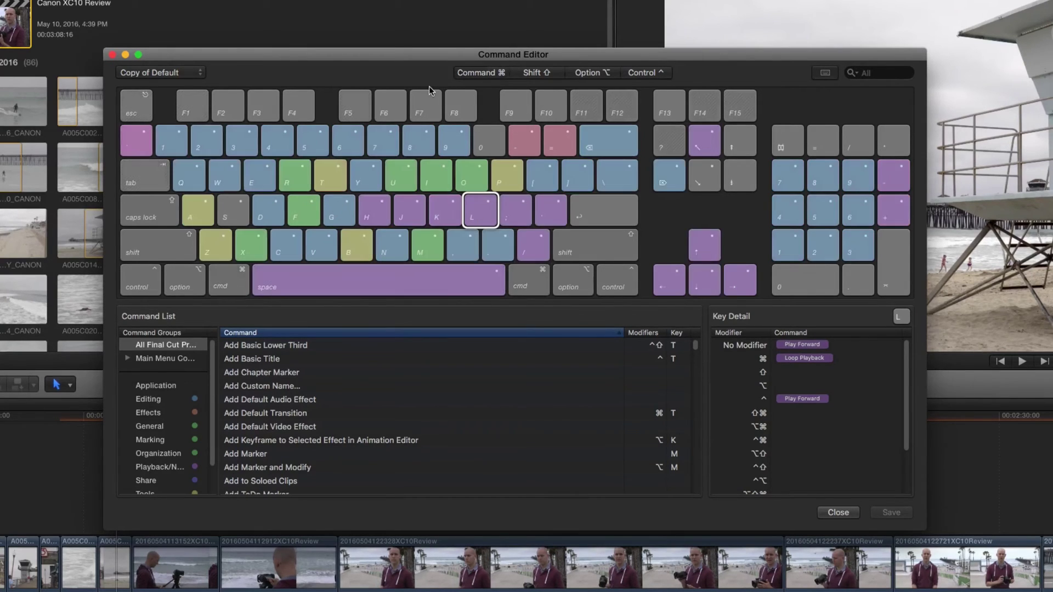
left_click(192, 218)
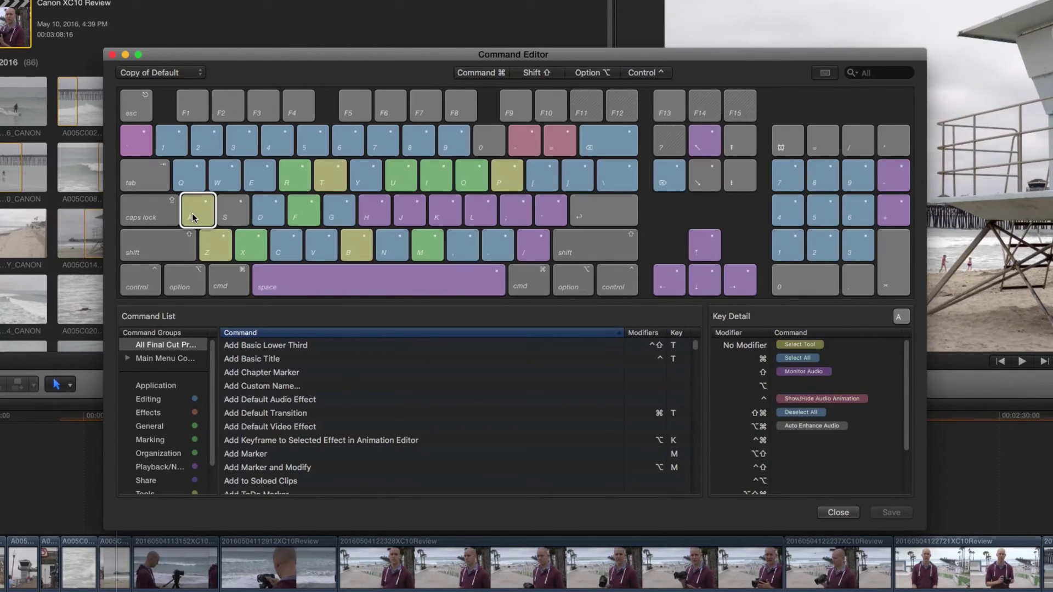
left_click(361, 241)
left_click(332, 183)
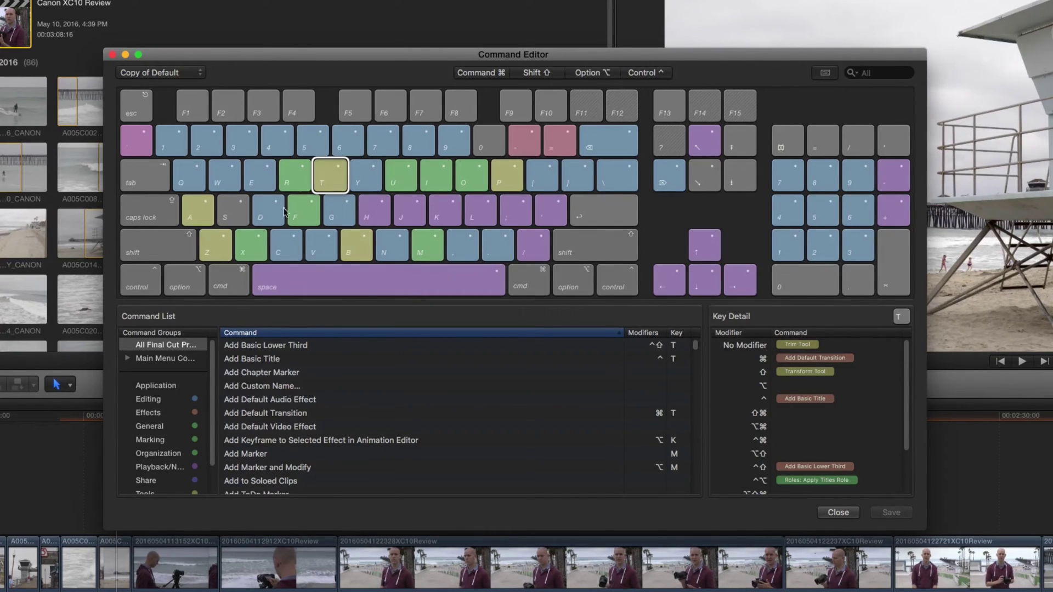
left_click(226, 247)
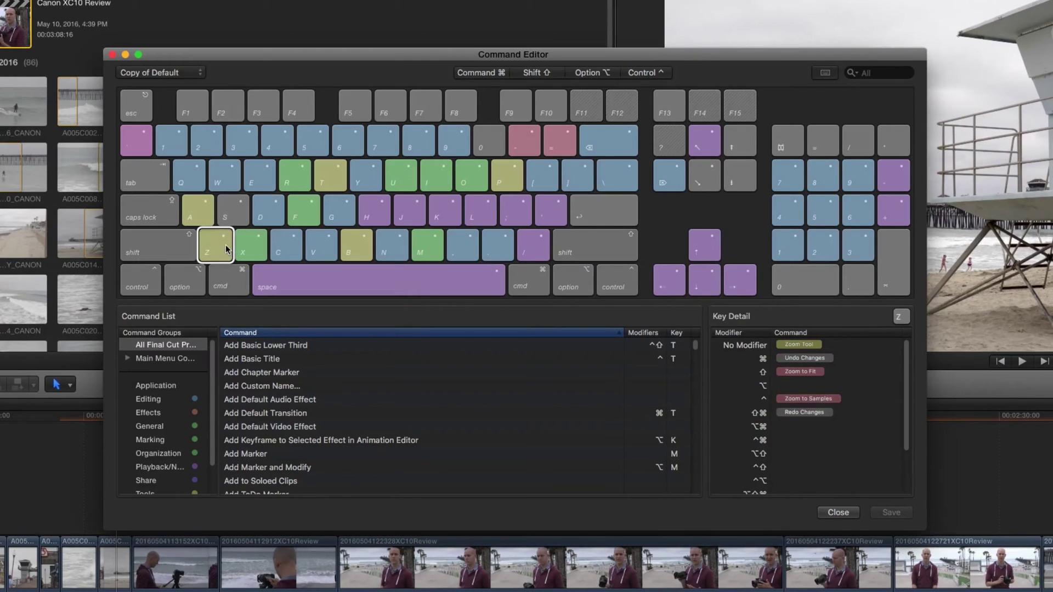
left_click(514, 178)
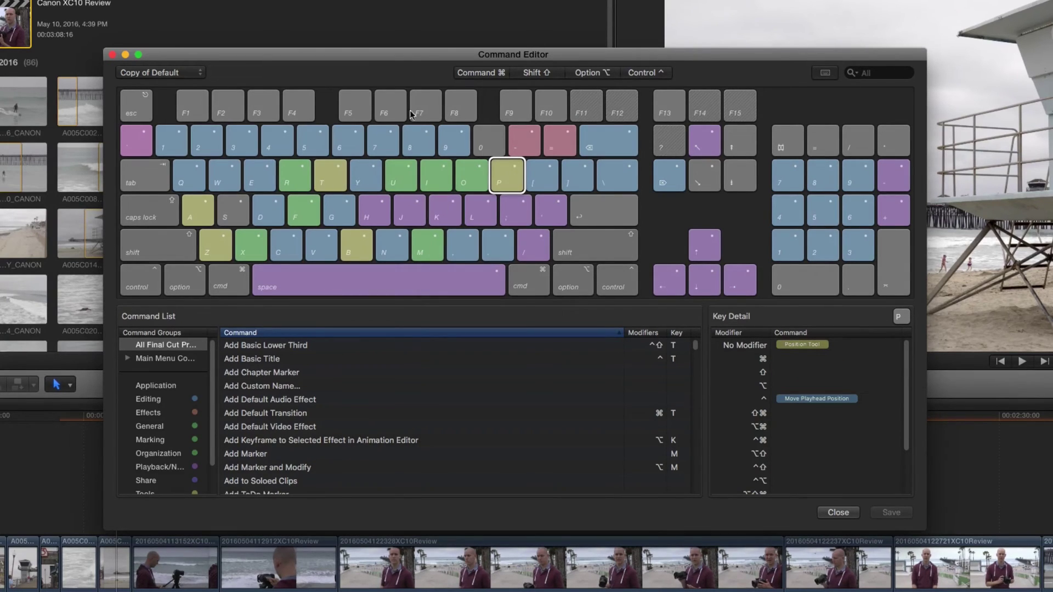
left_click_drag(358, 58, 444, 48)
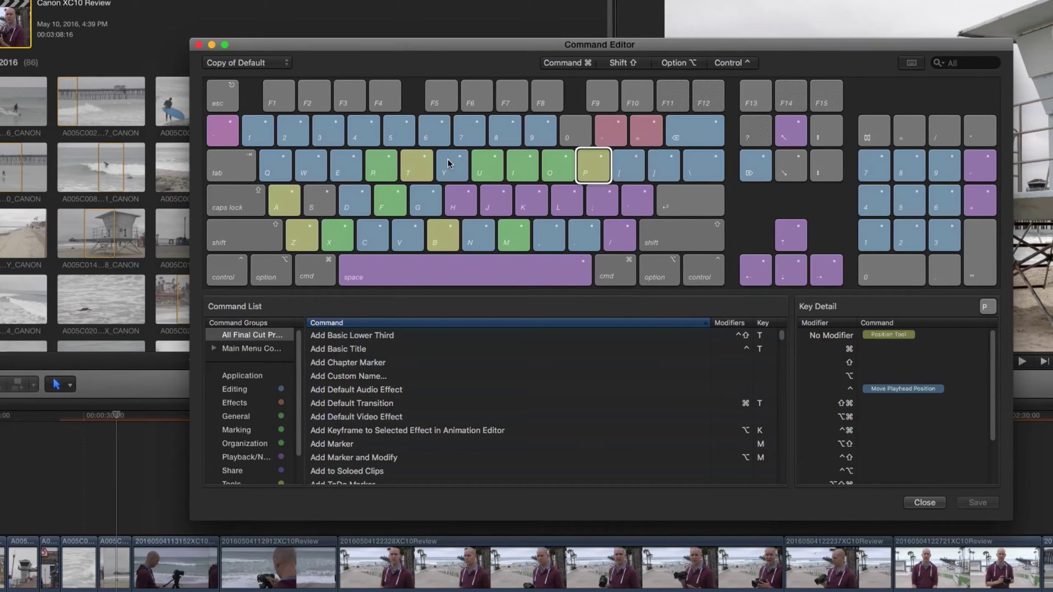
- Compare the J Play Reverse, K Stop and L Play Forward playback commands
left_click(493, 208)
left_click(528, 205)
left_click(560, 203)
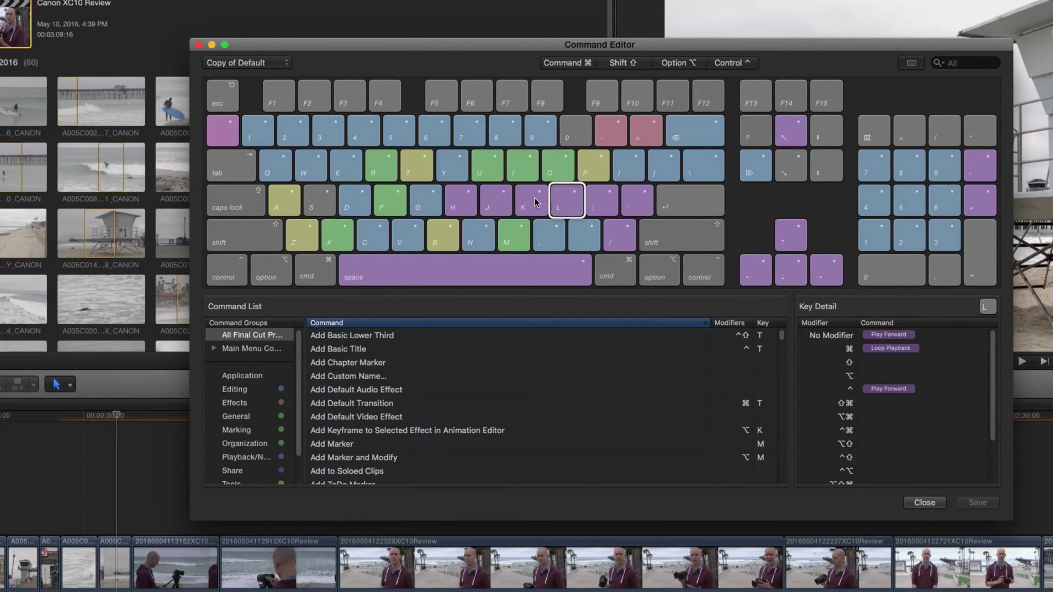
left_click(535, 202)
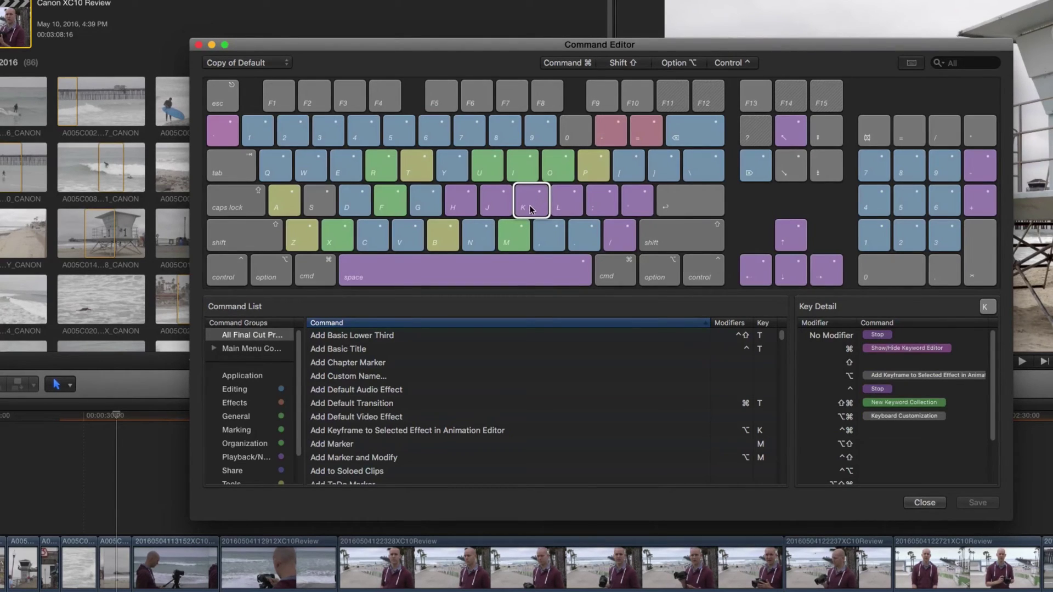
left_click(565, 201)
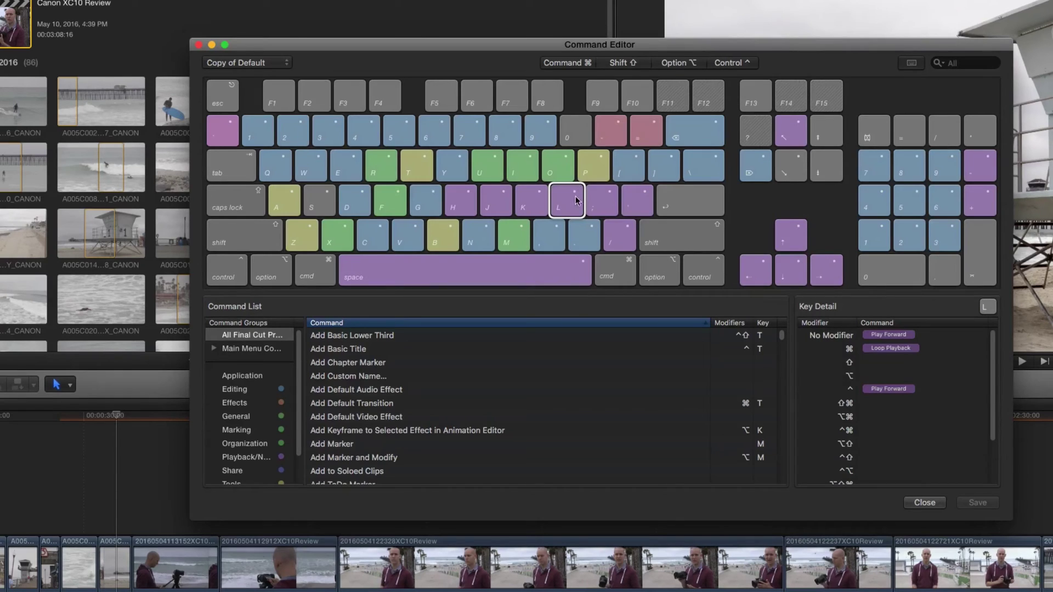
left_click(496, 200)
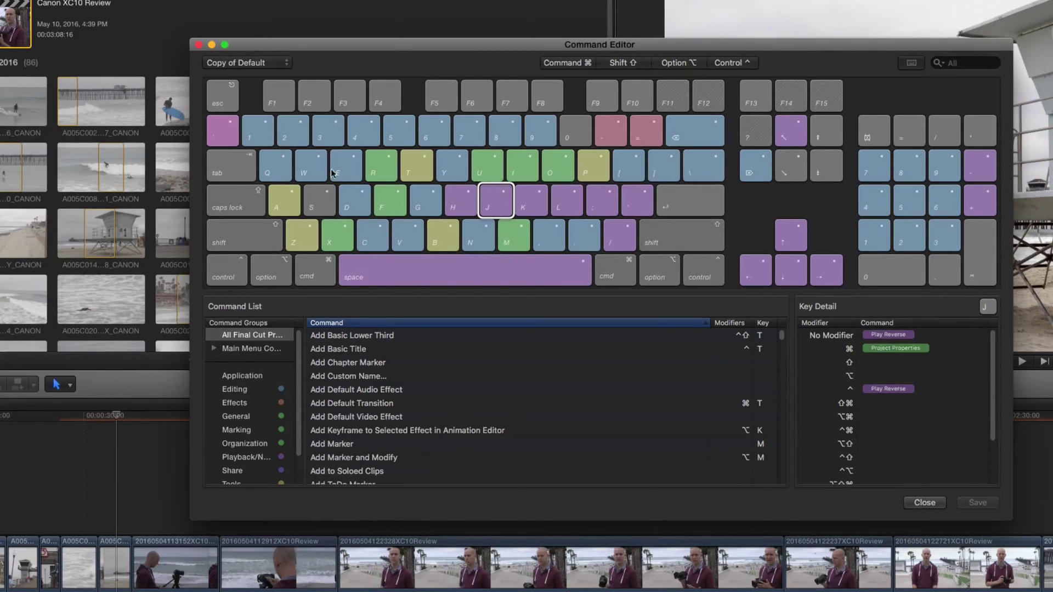
- Look up the Q, W and E keys' Connect, Insert and Append to Storyline commands
left_click(289, 172)
left_click(307, 171)
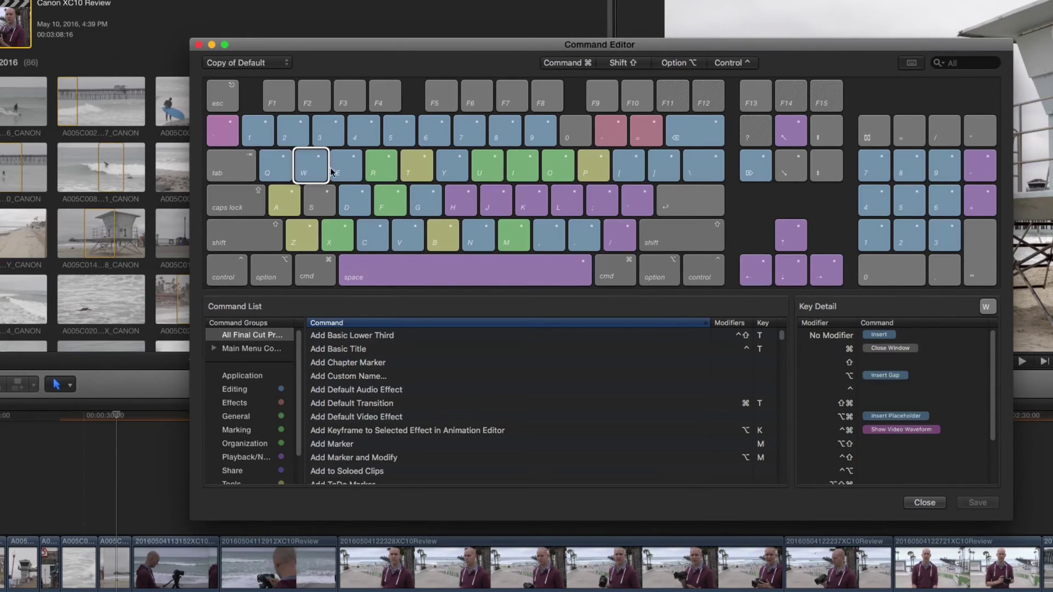
left_click(340, 171)
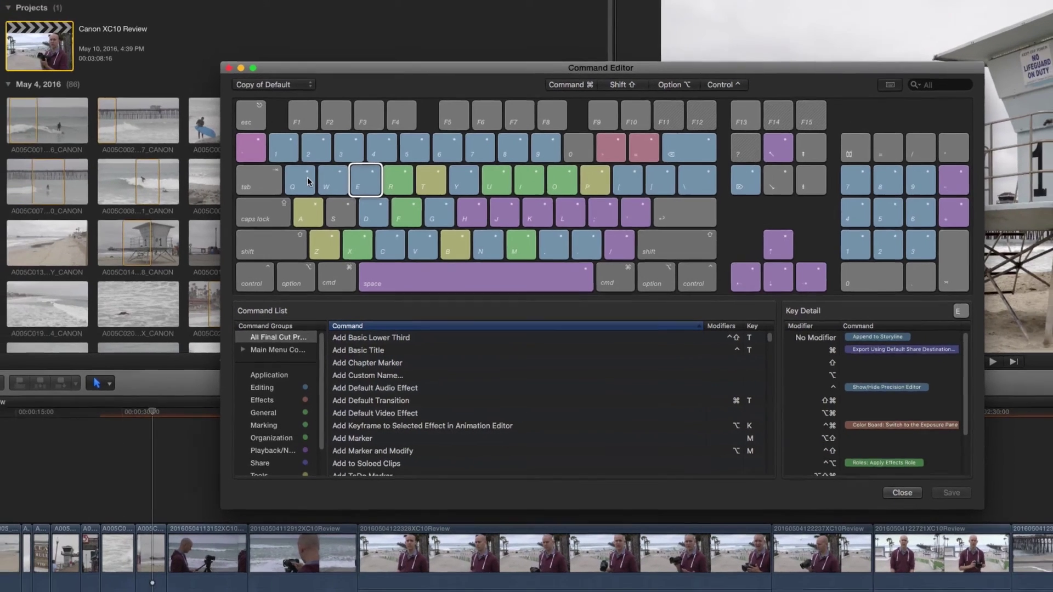
- Review the Q key's connect commands and the J, K and L key assignments
left_click(281, 165)
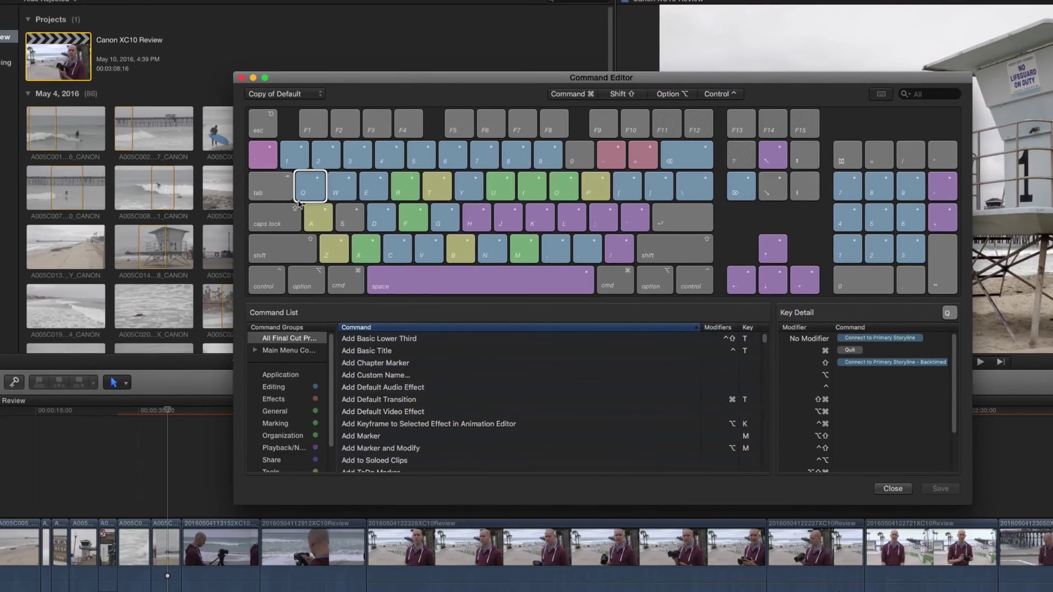
left_click(35, 386)
left_click(510, 222)
left_click(542, 222)
left_click(559, 224)
- Check the 1 and 2 keys' Cut and Switch to Viewer Angle commands
left_click(306, 164)
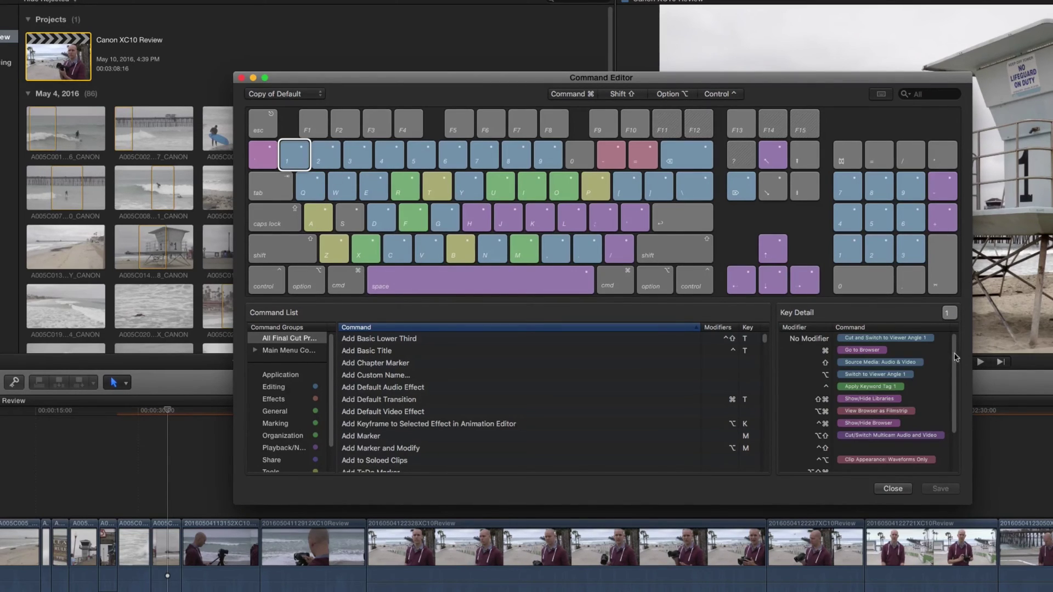
left_click(335, 168)
left_click(327, 158)
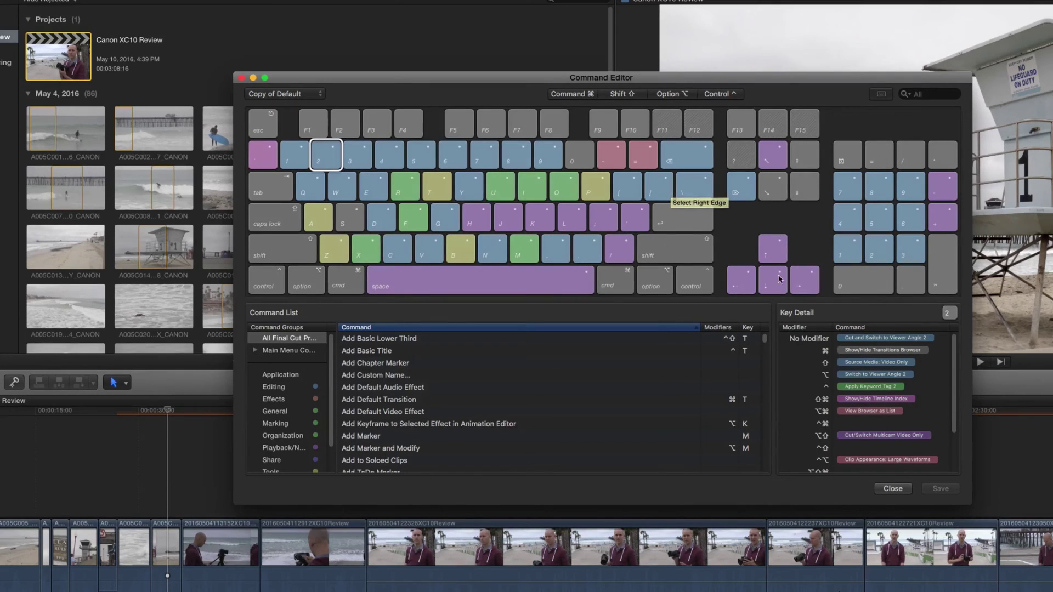
- Check the right, left, up and down arrow keys' frame-stepping commands
left_click(798, 281)
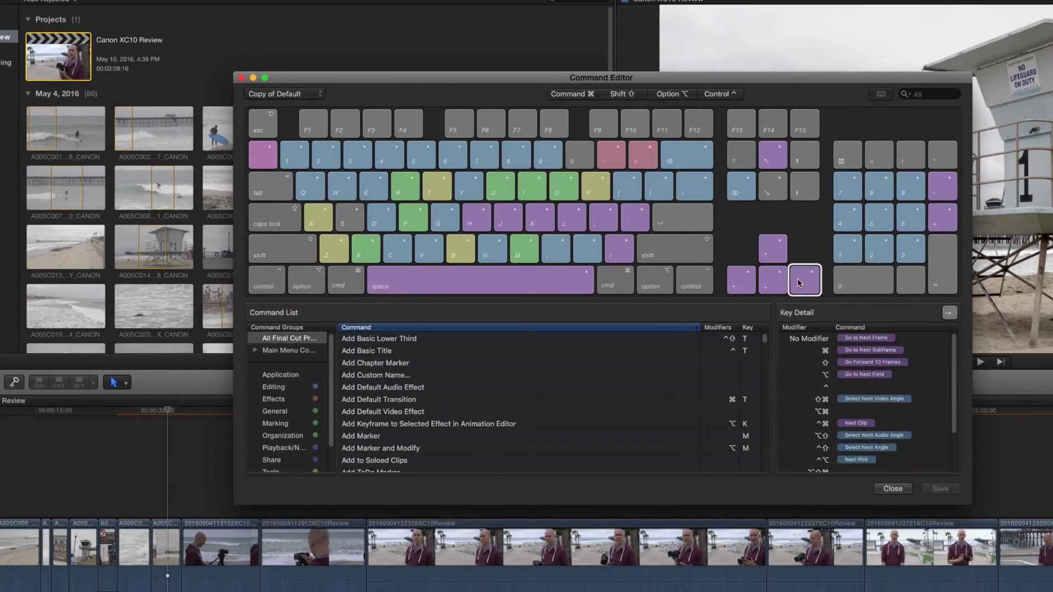
left_click(740, 285)
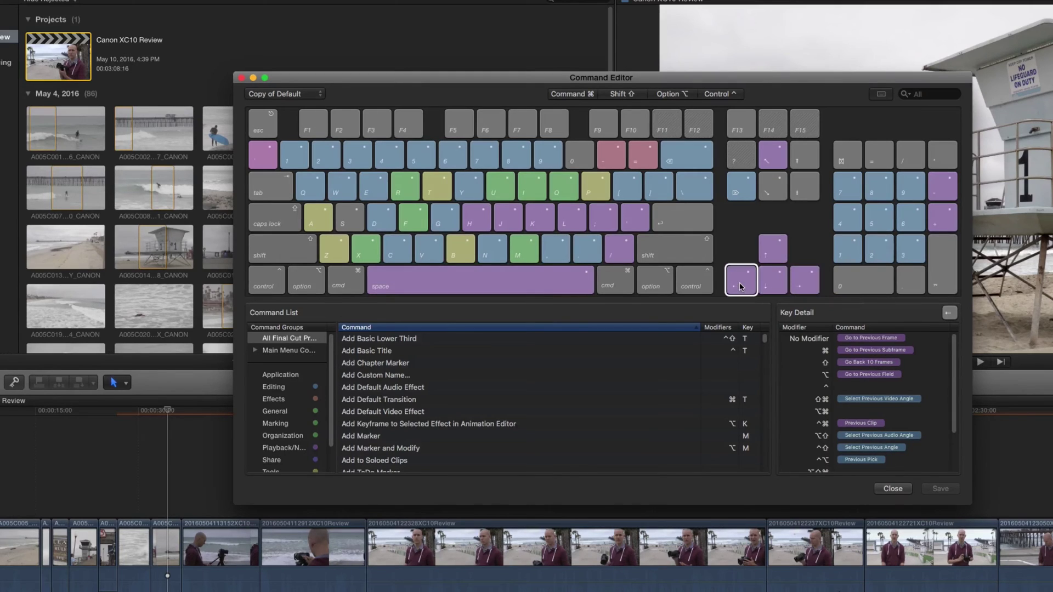
left_click(769, 252)
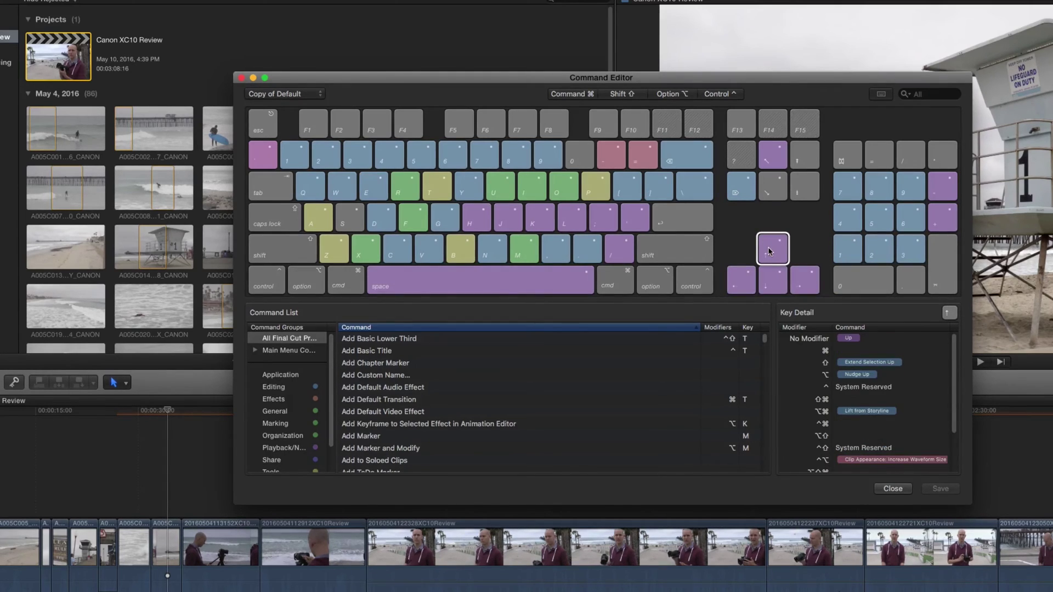
left_click(772, 278)
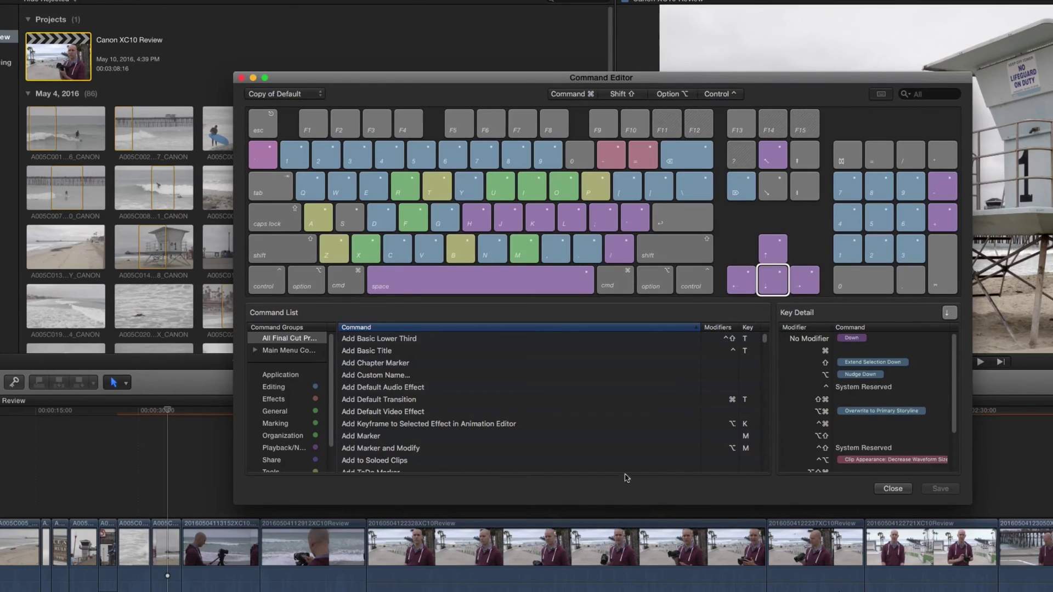
left_click(736, 288)
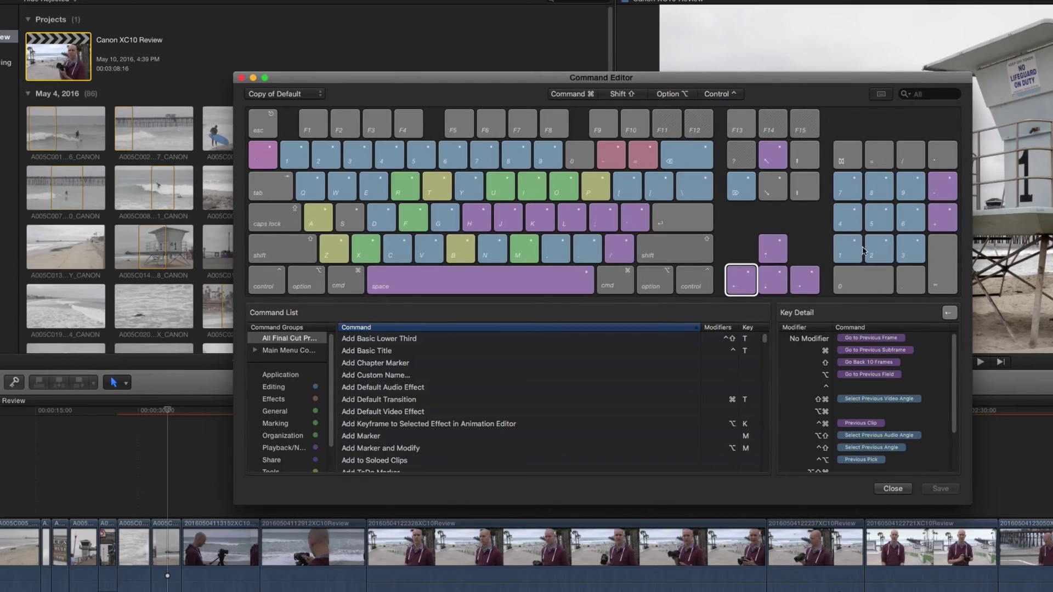
- Compare the semicolon's Go to Previous Edit with the apostrophe's Go to Next Edit commands
left_click(606, 220)
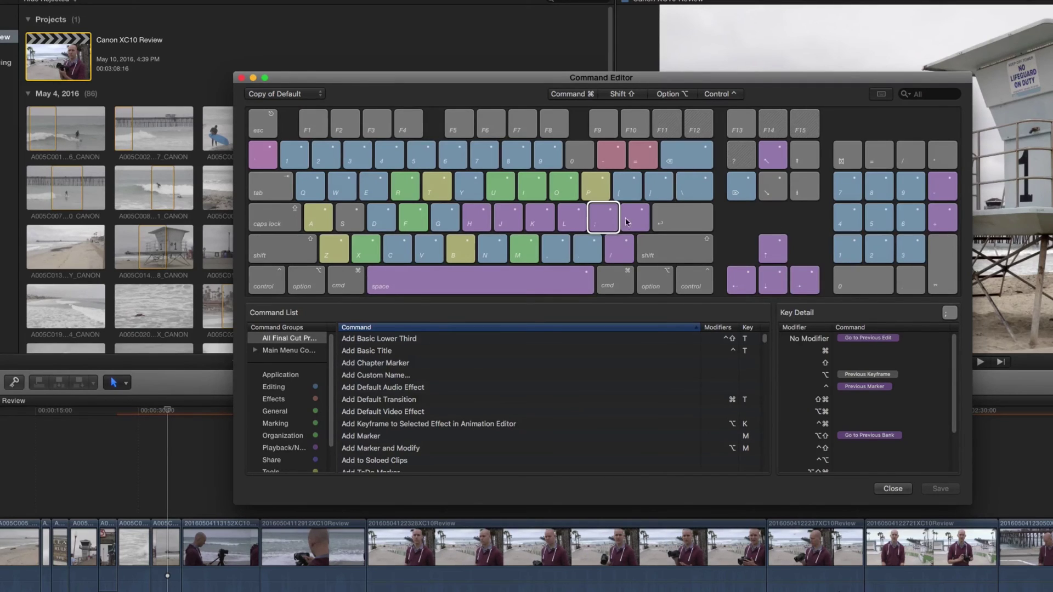
left_click(632, 221)
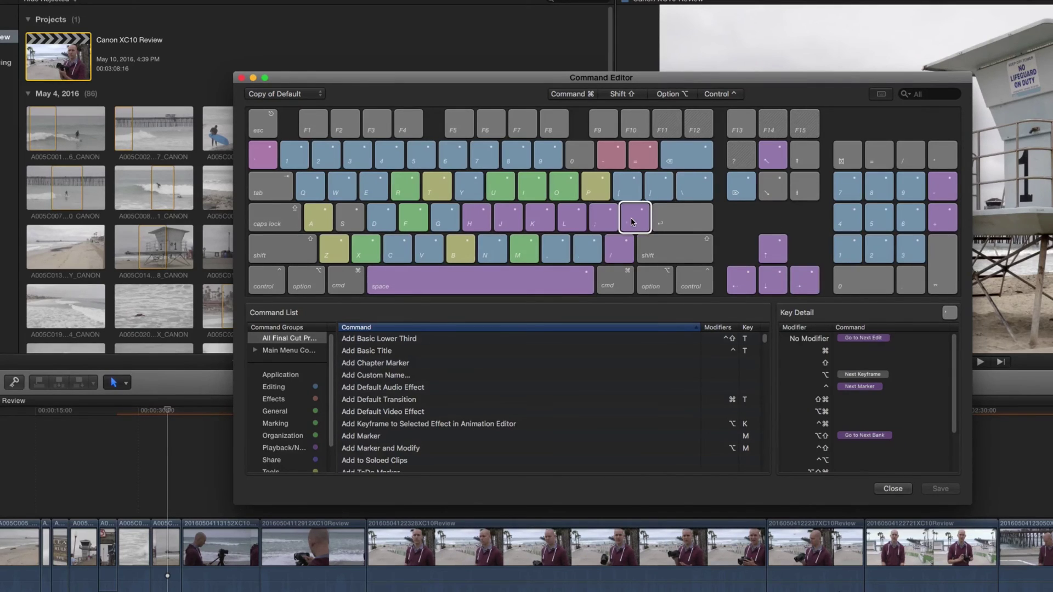
left_click(603, 226)
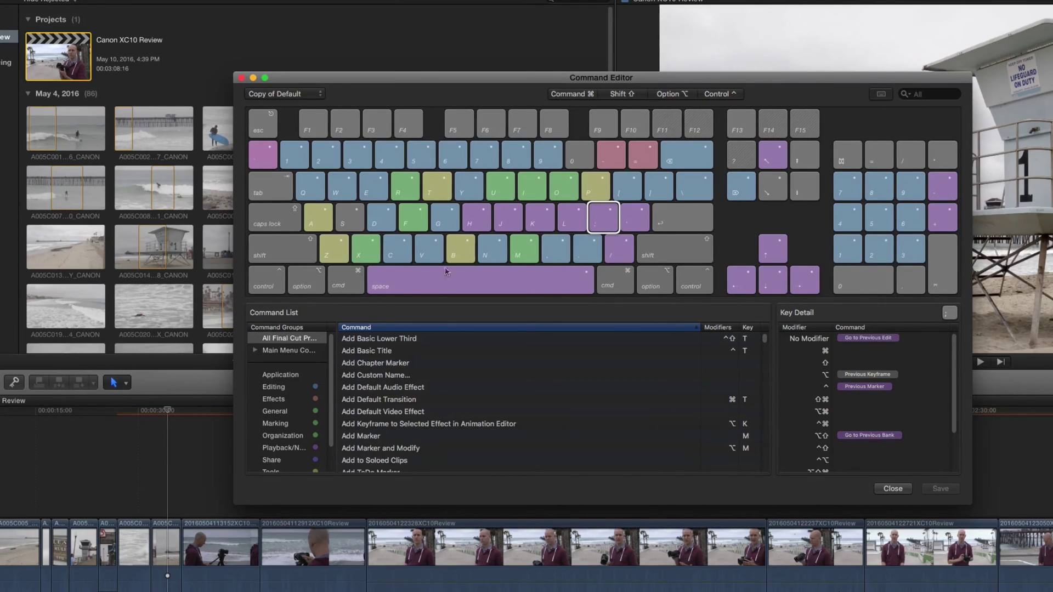
- Compare the comma Nudge Left and period Nudge Right commands, then view M's Add Marker commands
left_click(634, 218)
left_click(588, 248)
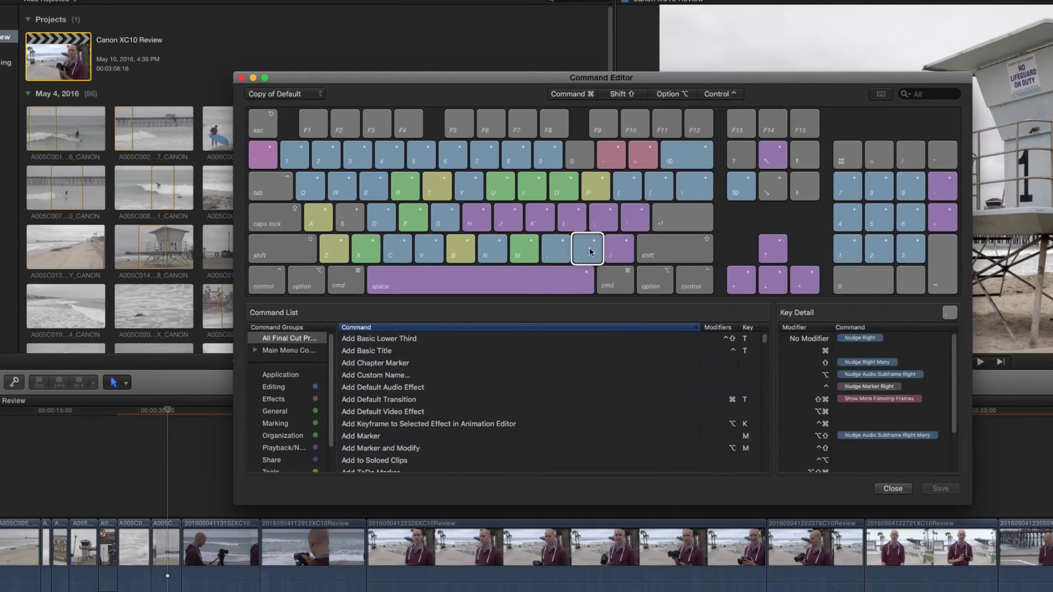
left_click(563, 246)
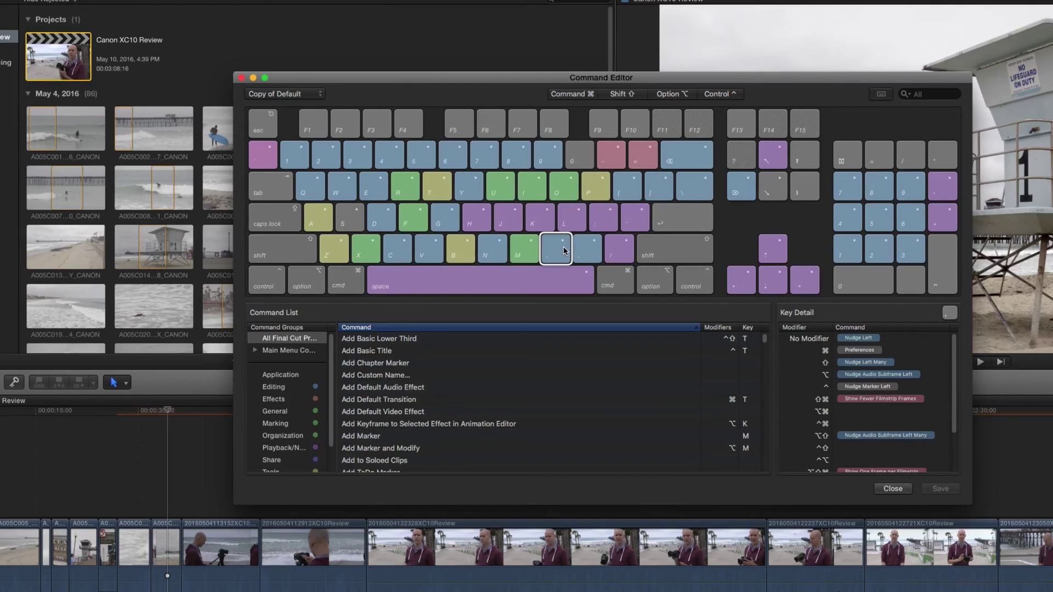
left_click(590, 249)
left_click(562, 252)
left_click(528, 252)
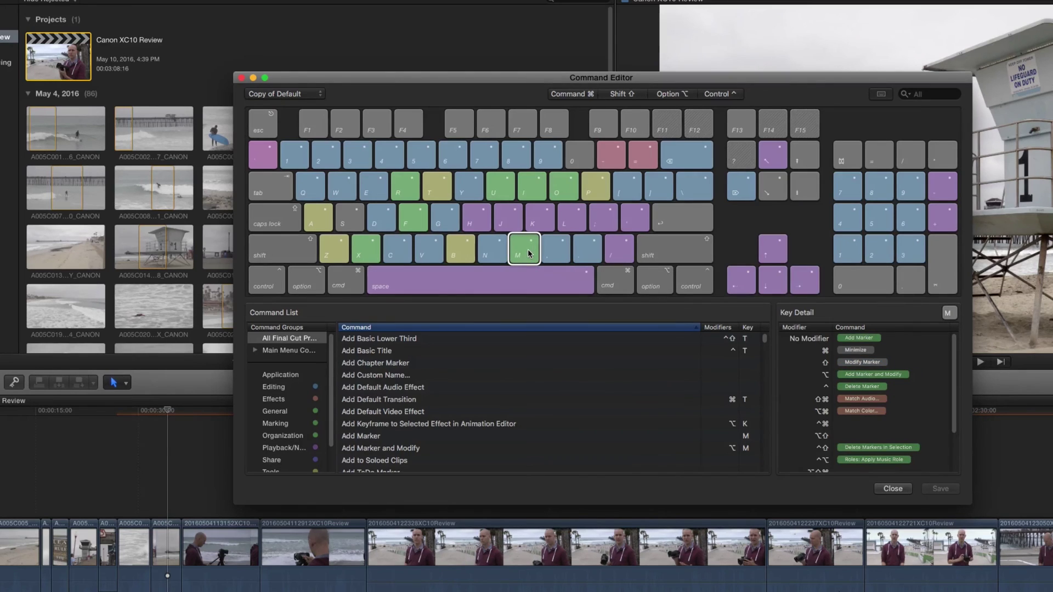